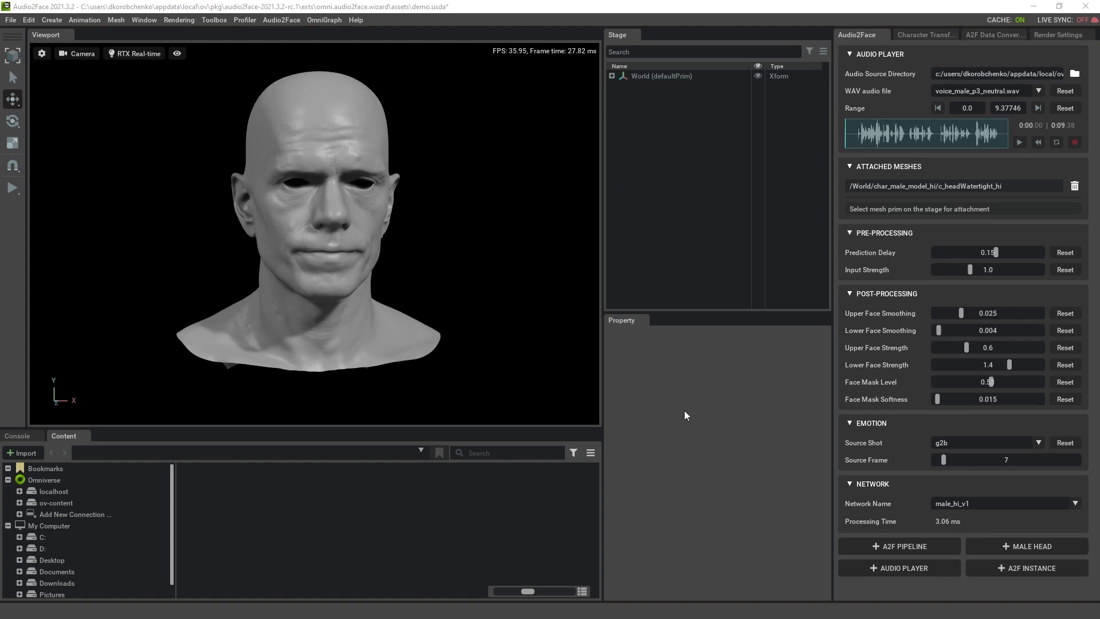
Step: Add a streaming audio player to the male head scene
left_click(280, 20)
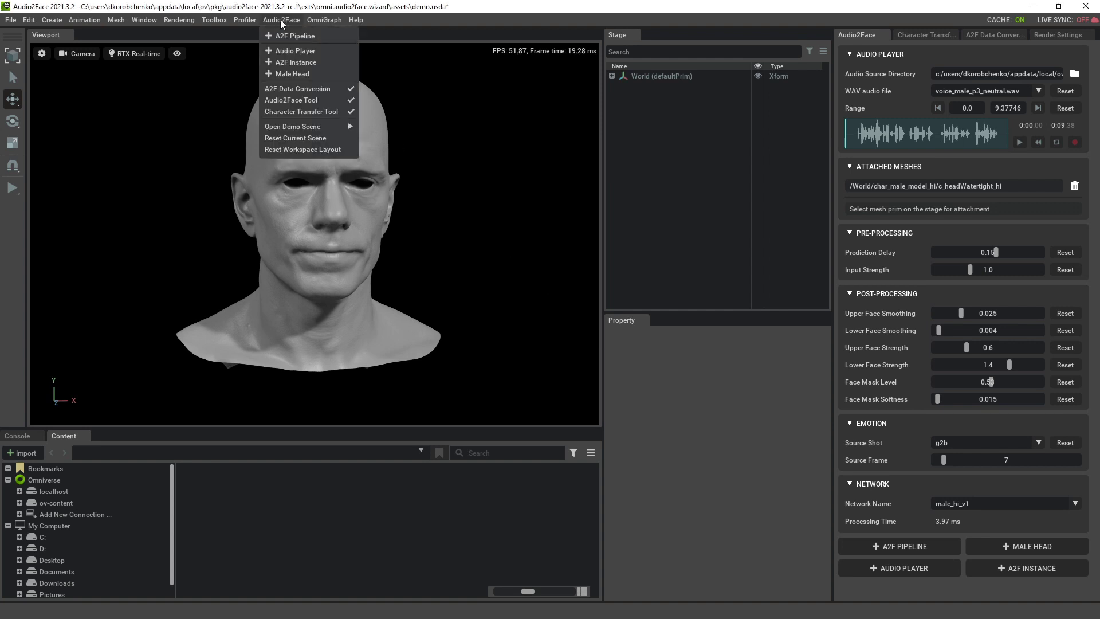
left_click(329, 52)
left_click(553, 336)
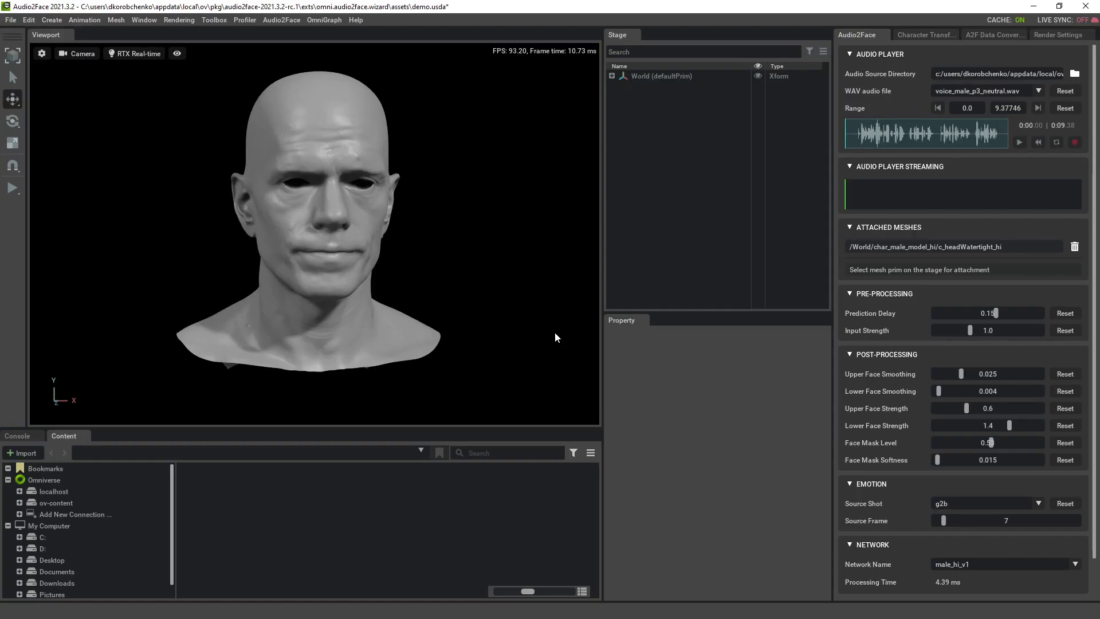
Step: Dock the OmniGraph editor beside the Content browser and move the player_streaming_instance node
left_click(324, 20)
left_click(331, 37)
left_click_drag(331, 45, 345, 242)
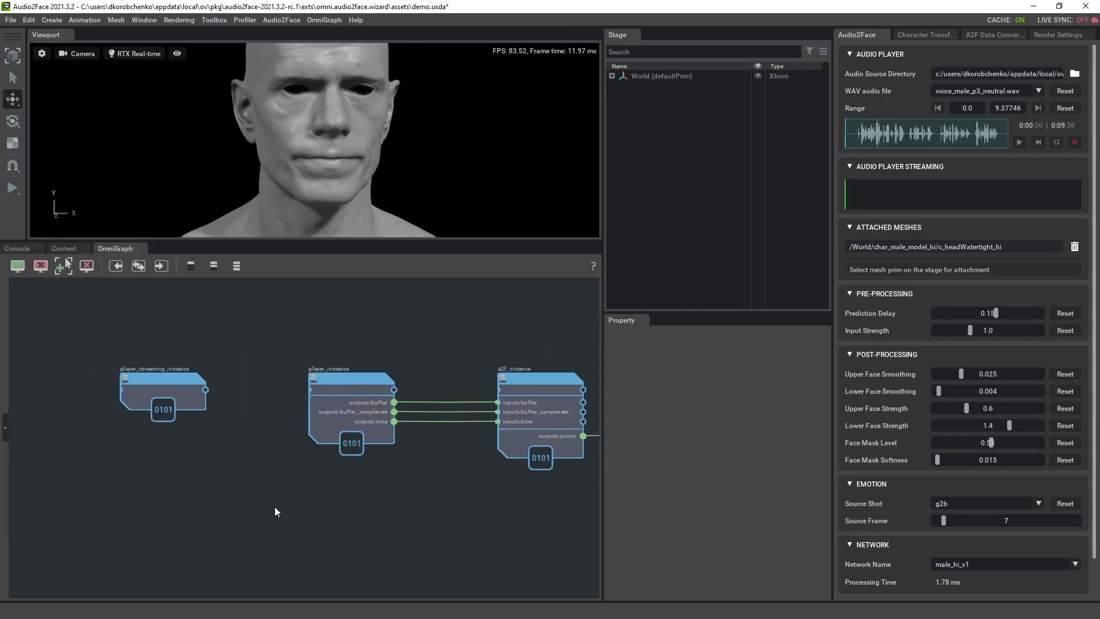
left_click_drag(123, 377, 259, 445)
scroll(410, 453, "up", 5)
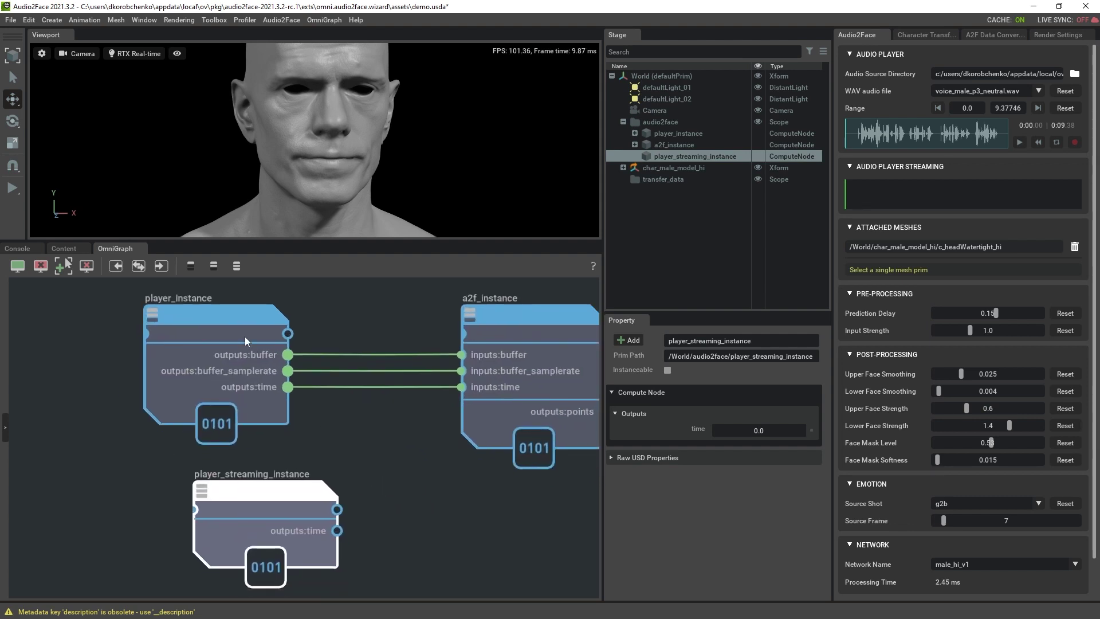
Step: Delete the player_instance node and place player_streaming_instance next to a2f_instance
left_click(238, 322)
key("Delete")
left_click_drag(299, 491, 464, 387)
left_click(460, 315)
scroll(424, 481, "down", 3)
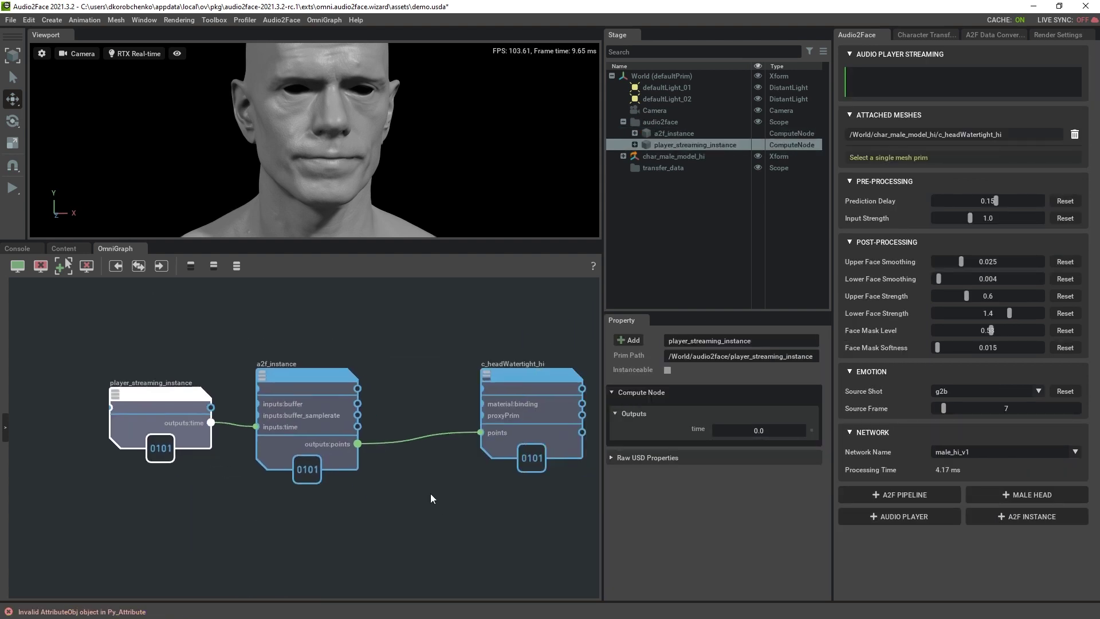
left_click(453, 353)
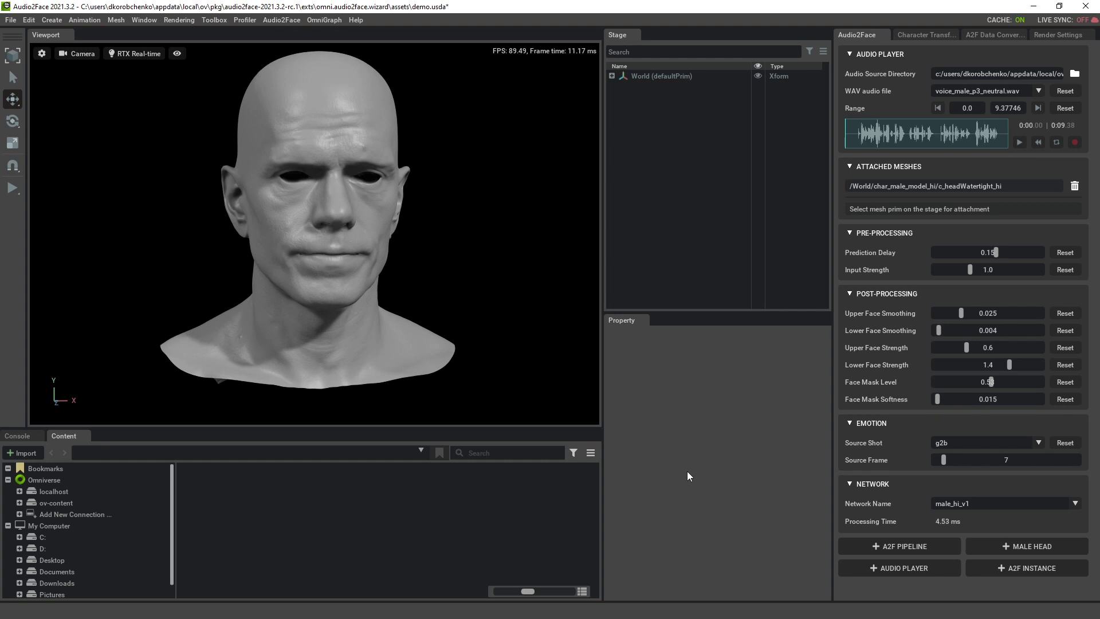
Step: Load the Streaming Audio demo scene, demo_streaming.usda, from the Audio2Face menu
left_click(286, 19)
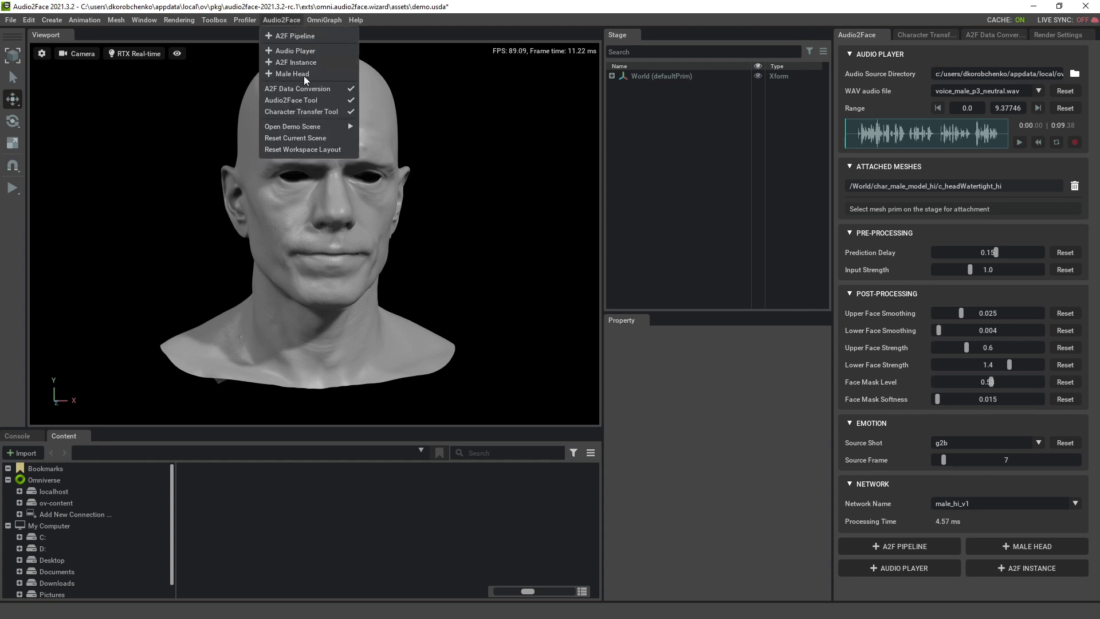
mouse_move(322, 125)
left_click(438, 140)
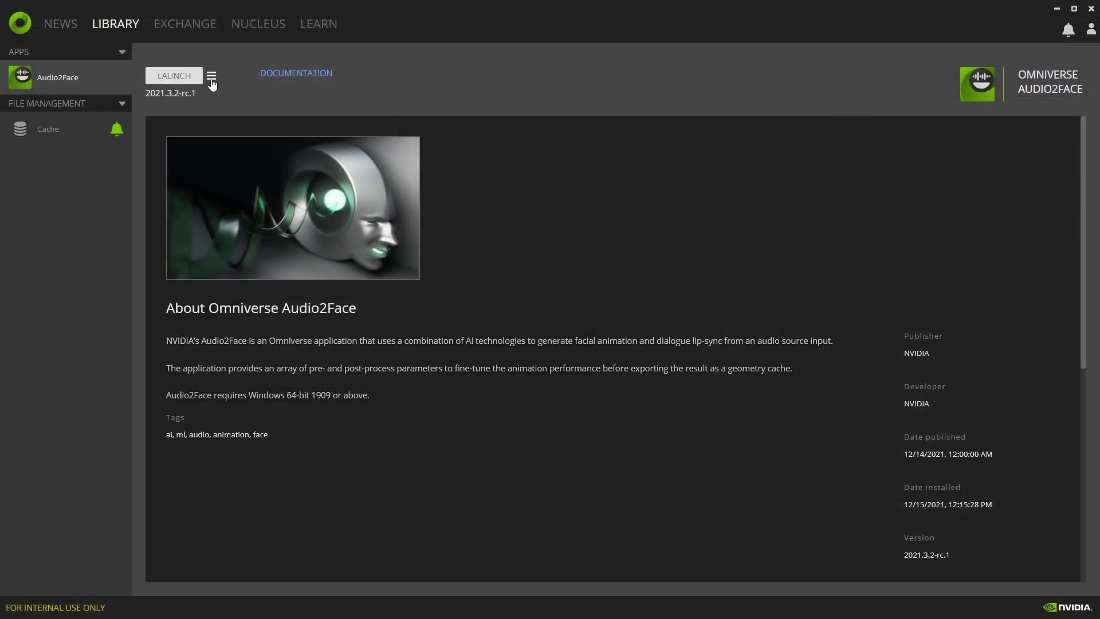
Step: Open the Audio2Face 2021.3.2-rc.1 install folder from the Launcher's install settings
left_click(212, 76)
left_click(238, 105)
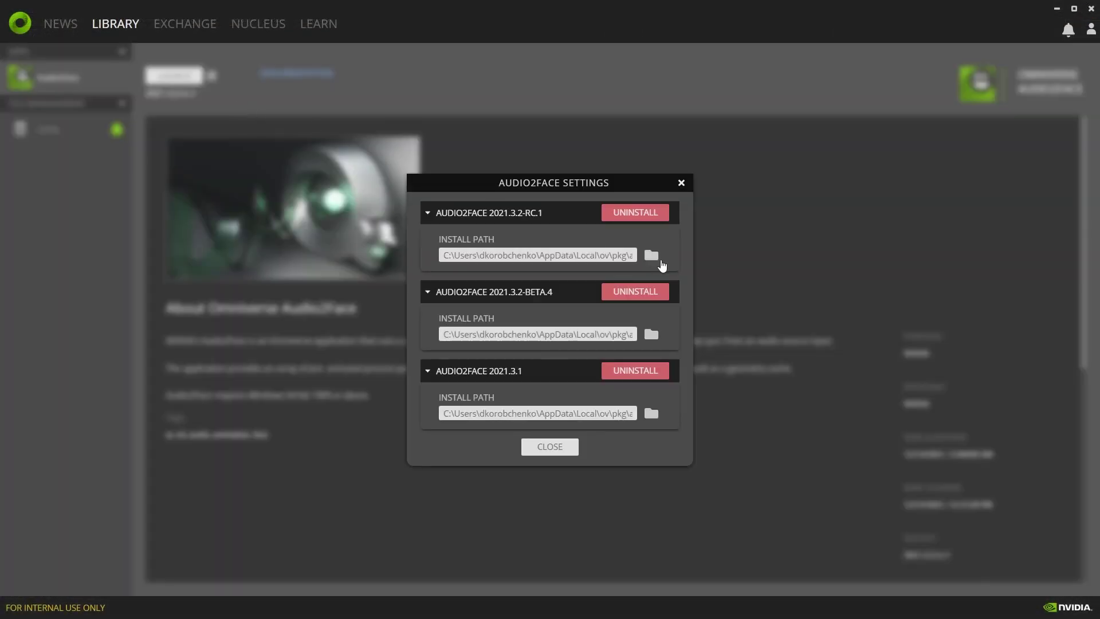
left_click(654, 254)
Step: Browse exts > omni.audio2face.player > omni > audio2face > player > scripts > streaming_server and select test_client.py
double_click(412, 206)
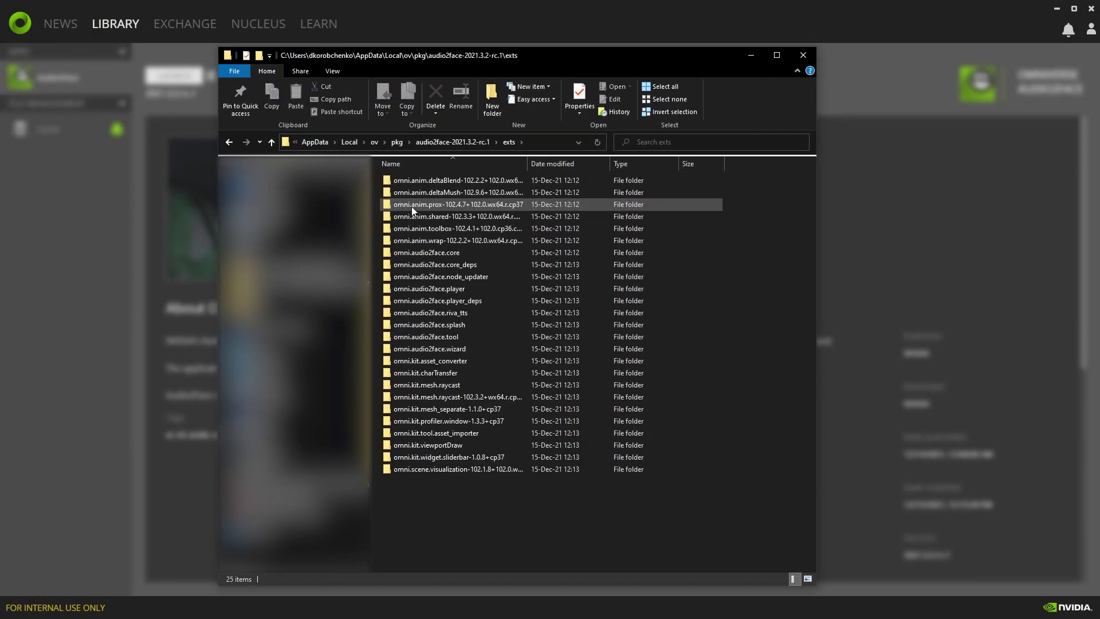
double_click(454, 288)
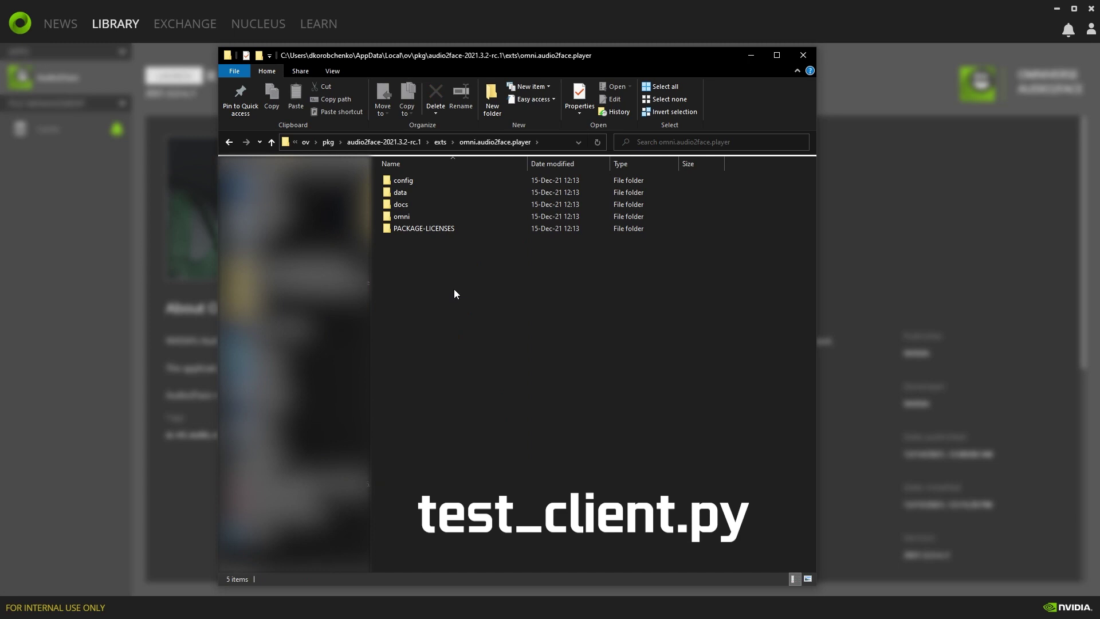
double_click(412, 216)
double_click(413, 182)
double_click(416, 181)
double_click(415, 205)
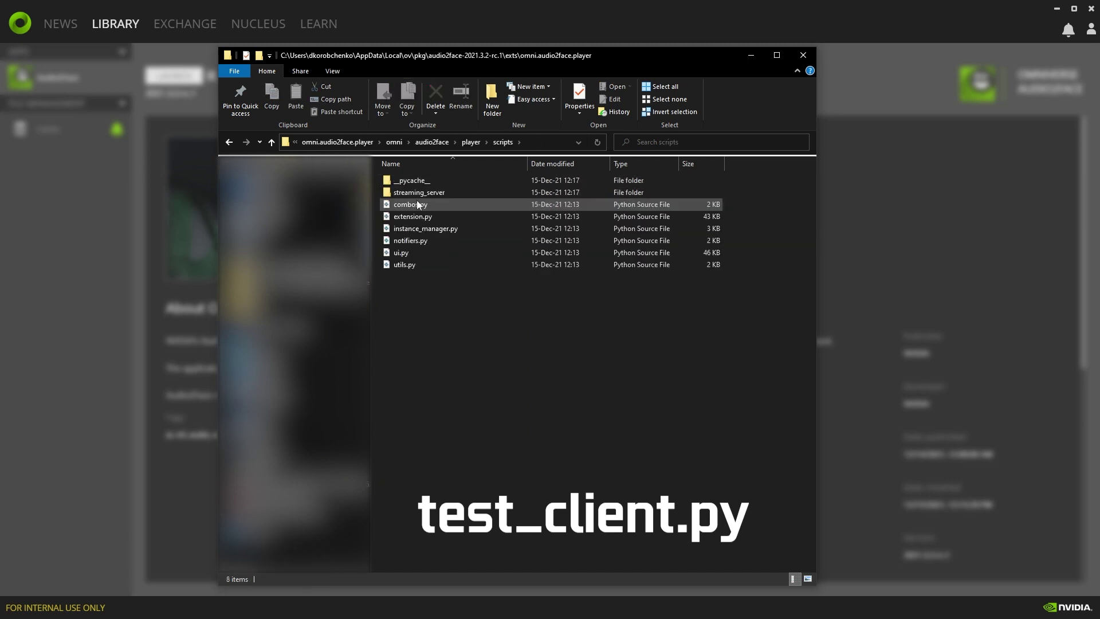
double_click(419, 194)
left_click(426, 267)
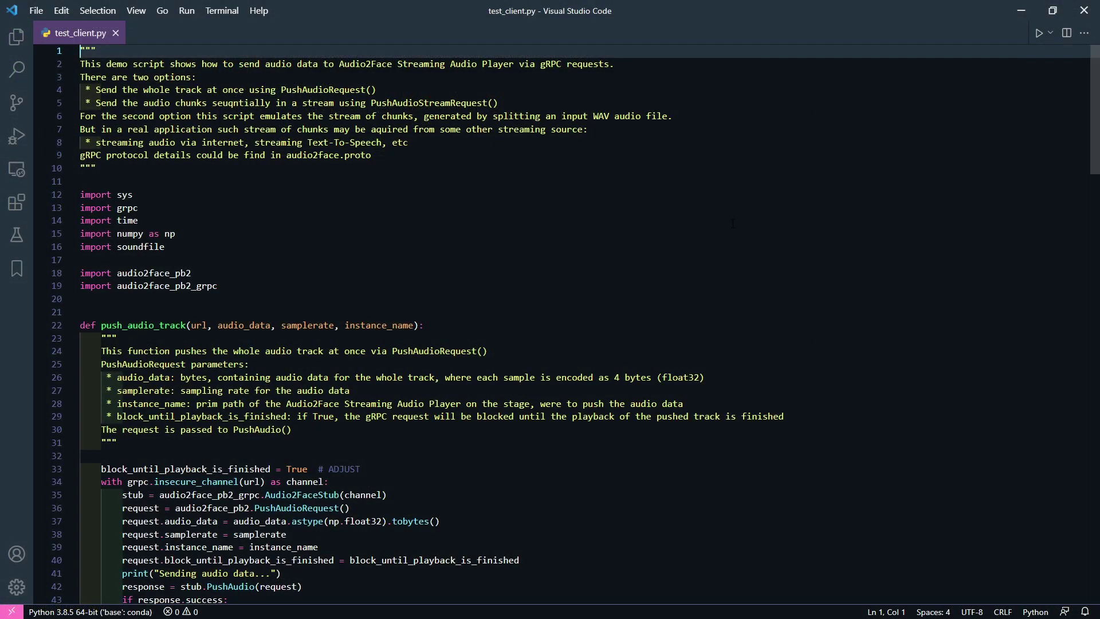
Step: Scroll through test_client.py to read its audio-pushing functions and main
scroll(732, 223, "down", 6)
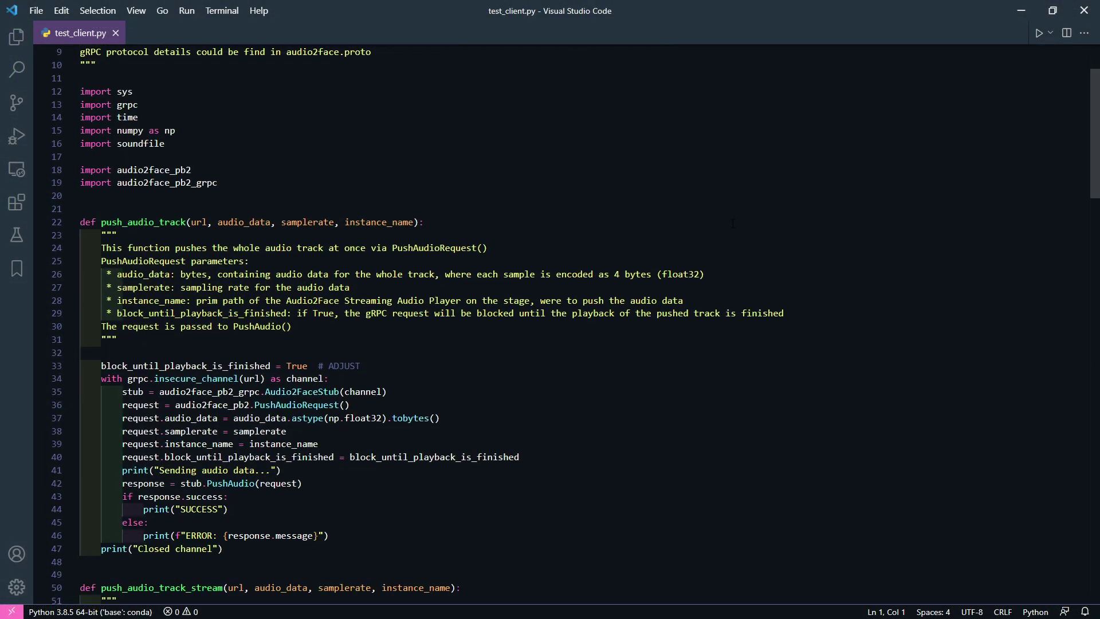
scroll(733, 223, "down", 6)
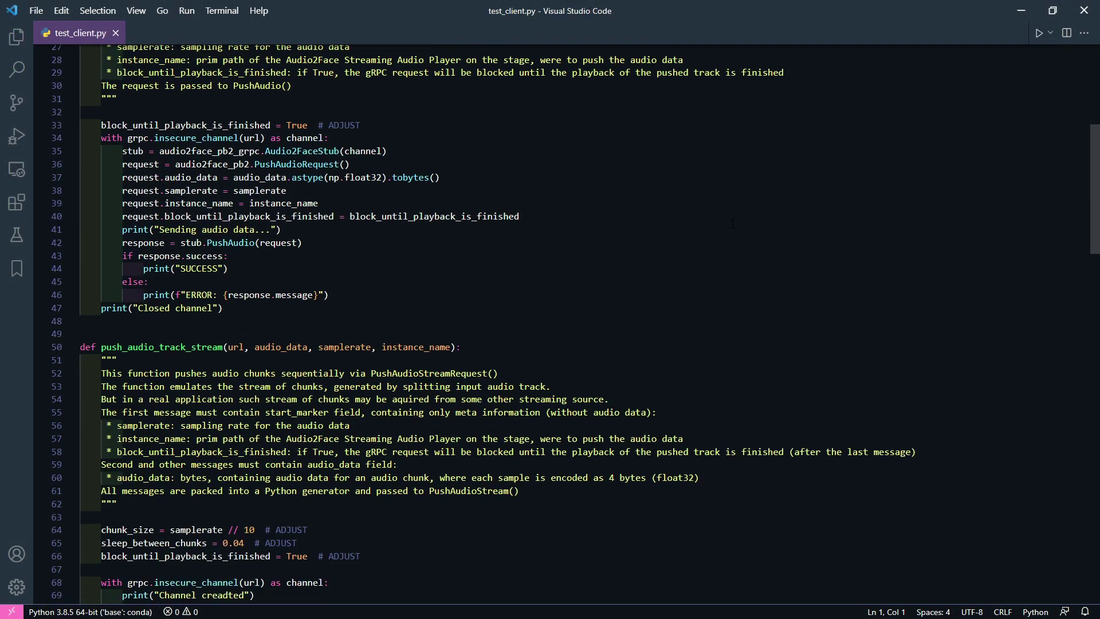
scroll(733, 223, "down", 8)
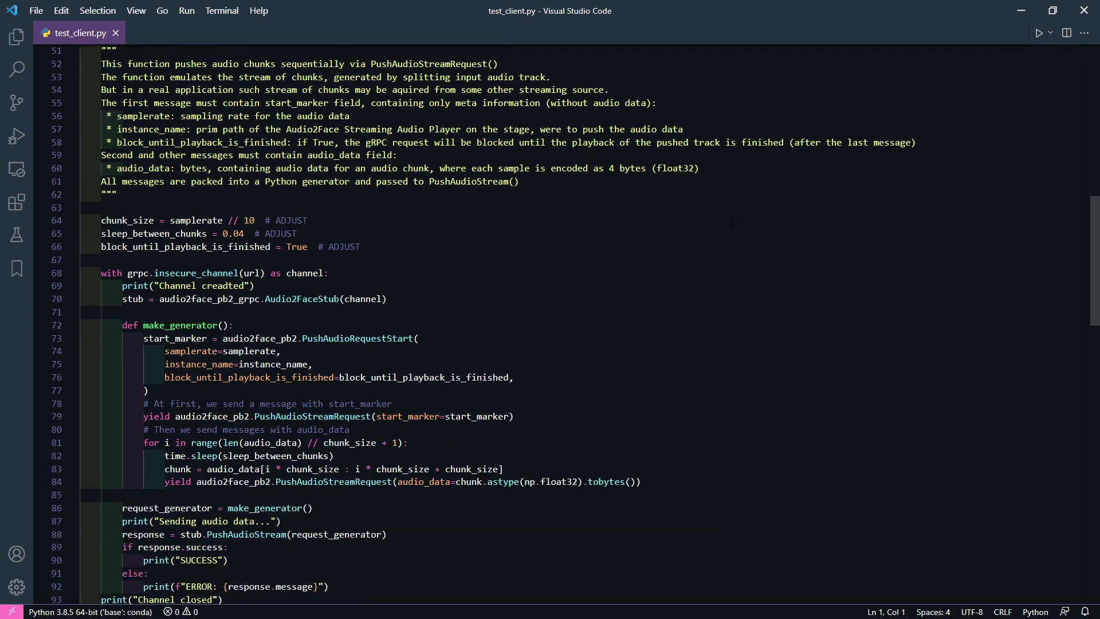
scroll(733, 223, "down", 6)
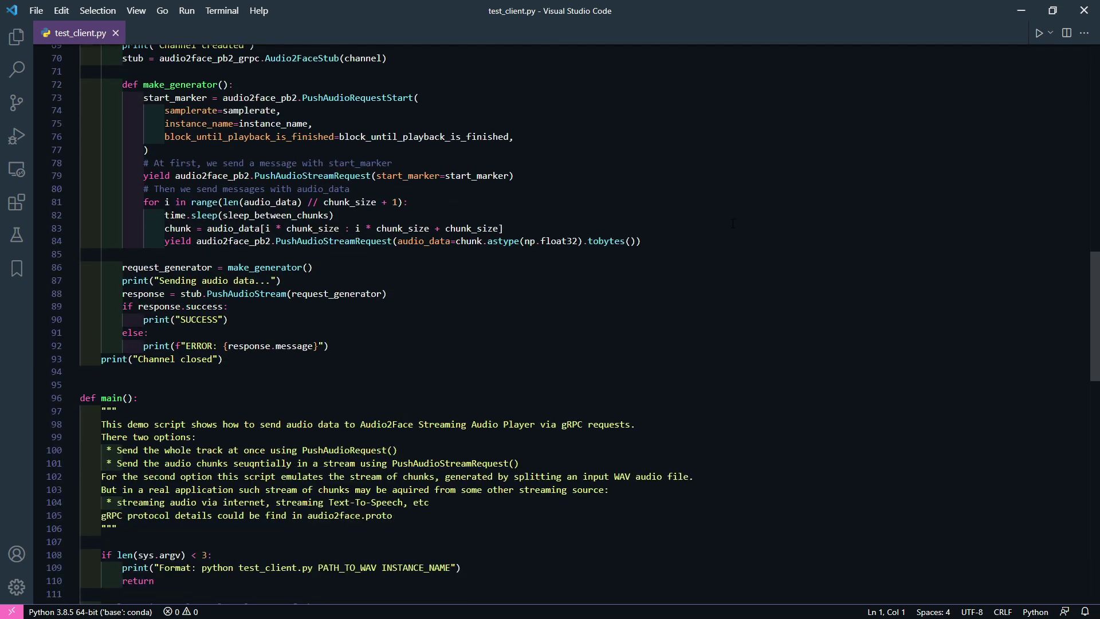
scroll(733, 223, "down", 5)
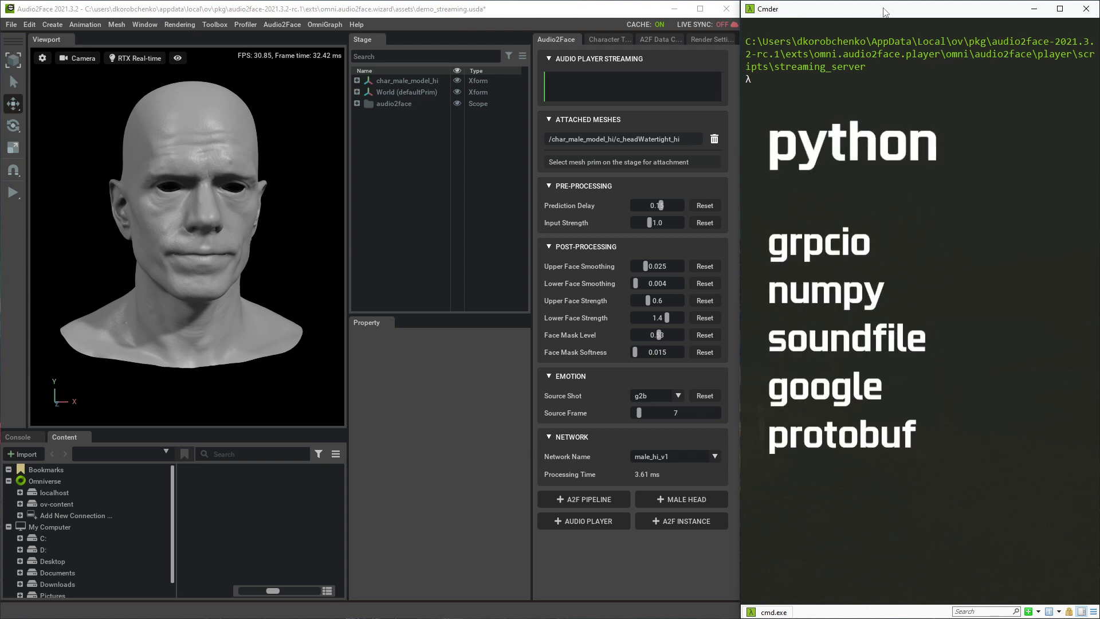
Step: Type the test_client.py command with the voice_male_g8c.wav path, and copy player_instance's prim path
type("python test_client.py ")
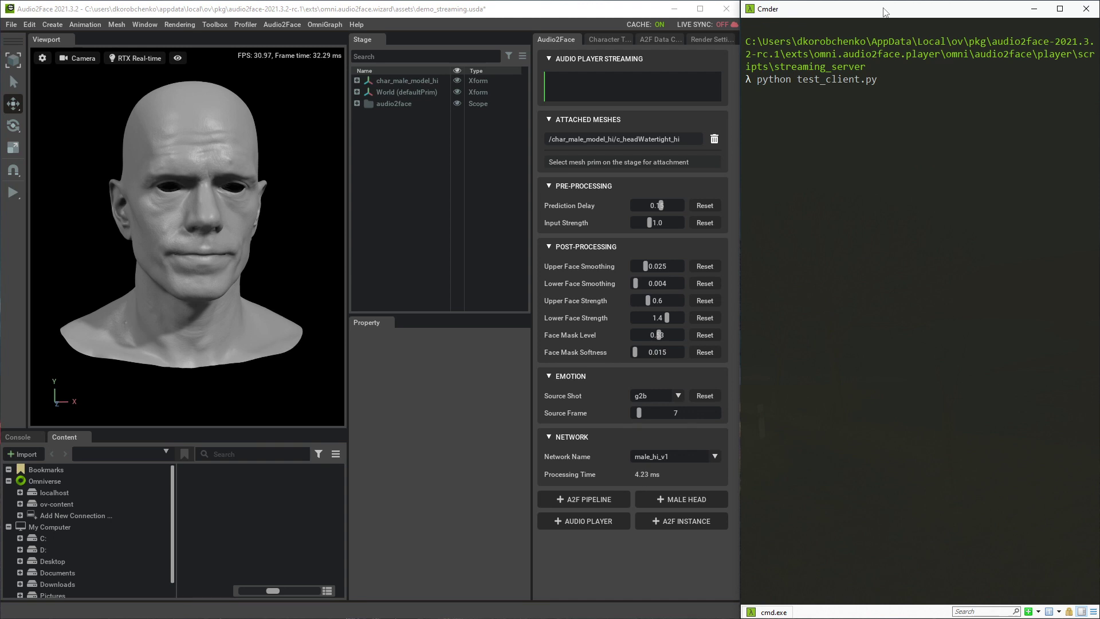
type("..\\..\\..\\..\\..\\..\\omni.audio2face.player_deps\\deps\\audio2face-data\\tracks\\voice_male_g8")
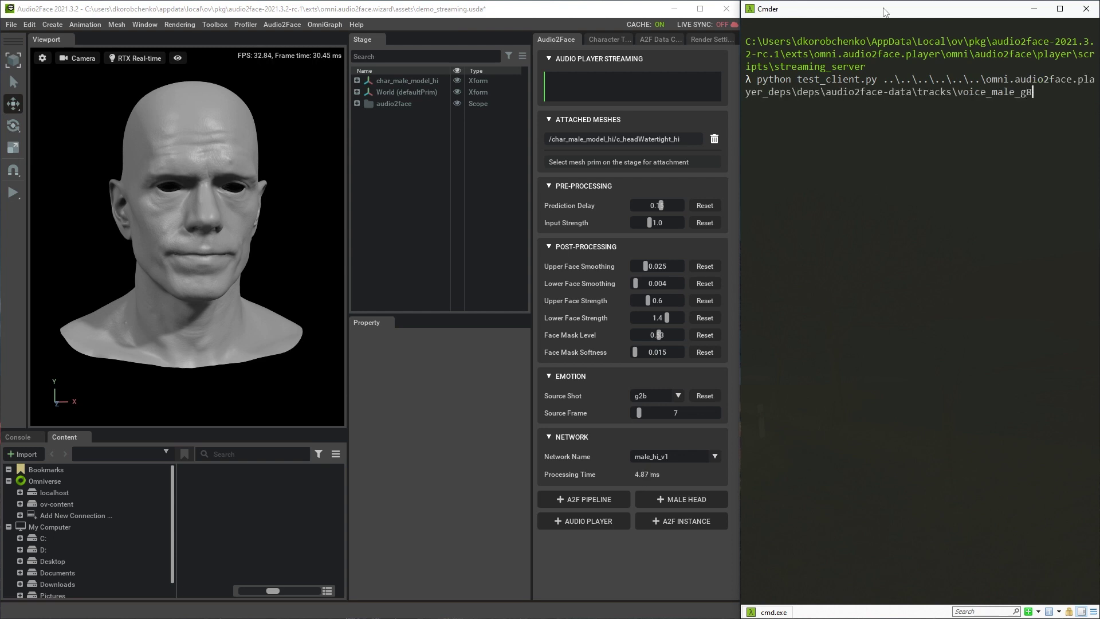
type("c.wav")
left_click(357, 104)
left_click(404, 115)
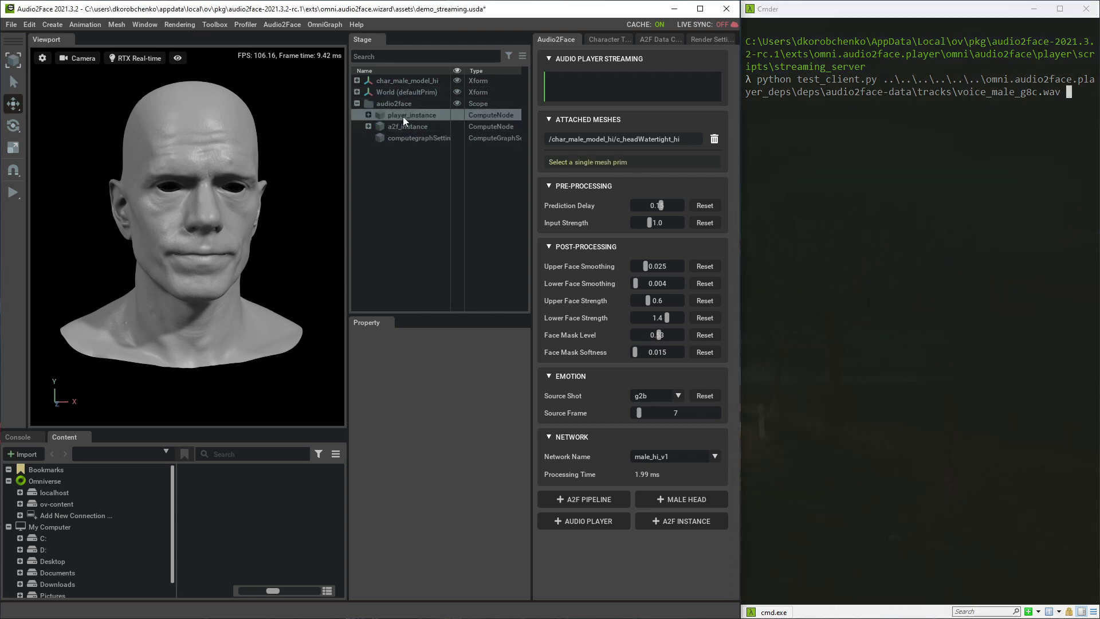
right_click(458, 359)
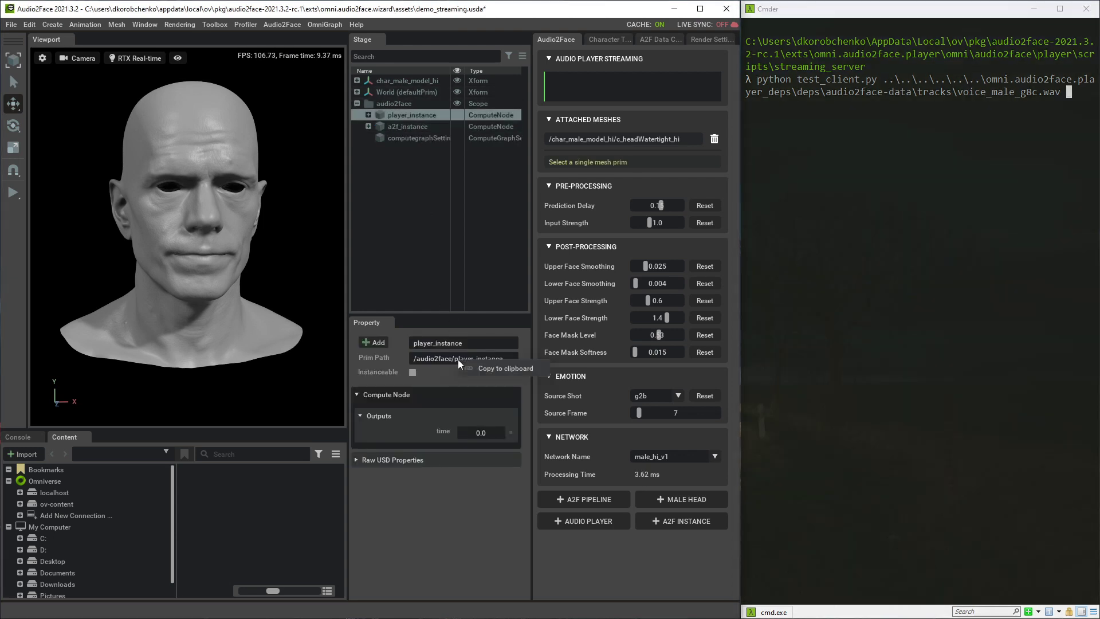
left_click(496, 370)
Step: Paste /audio2face/player_instance after the wav path and run the stream to Audio2Face
left_click(905, 215)
type("/audio2face/player_instance")
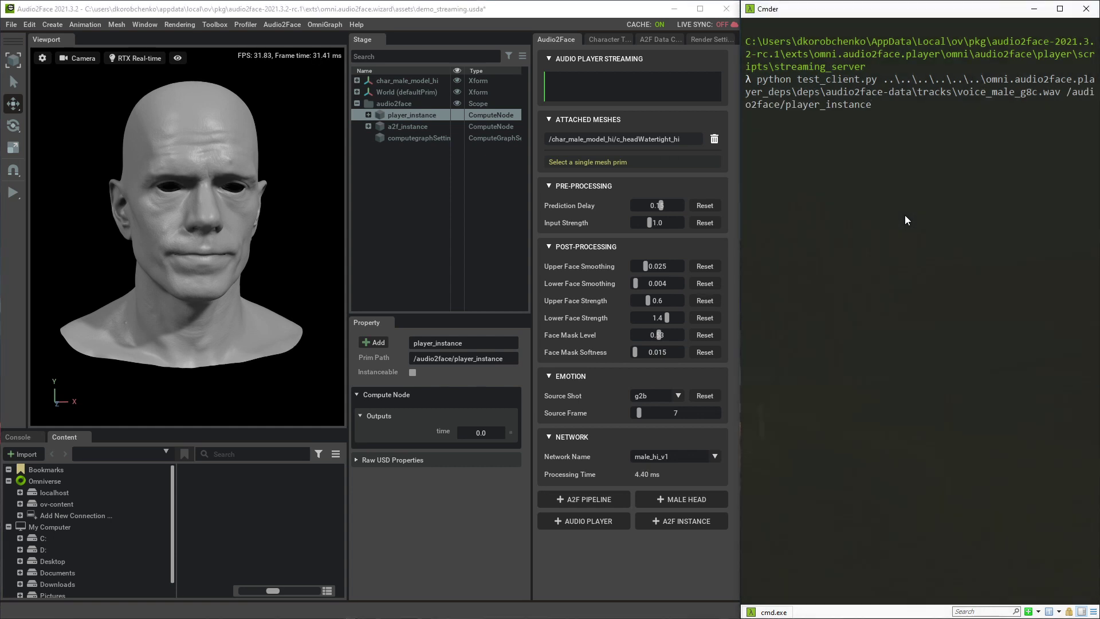
key("Return")
left_click(602, 16)
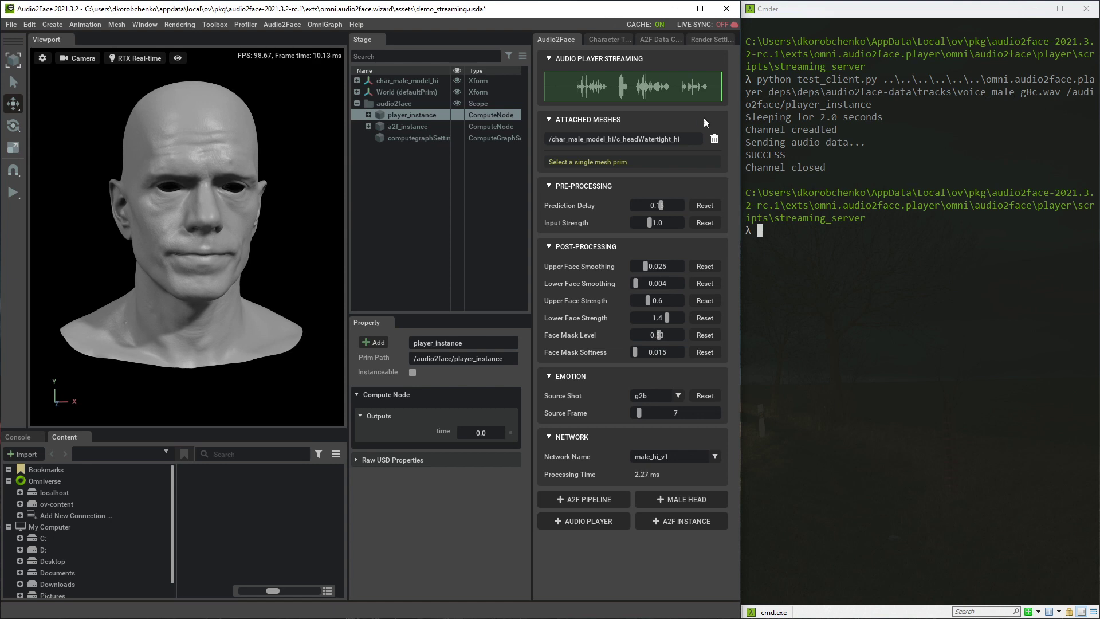
Step: Recall and rerun the previous test_client.py command to stream voice_male_g8c.wav again
left_click(837, 244)
key("Up")
key("Return")
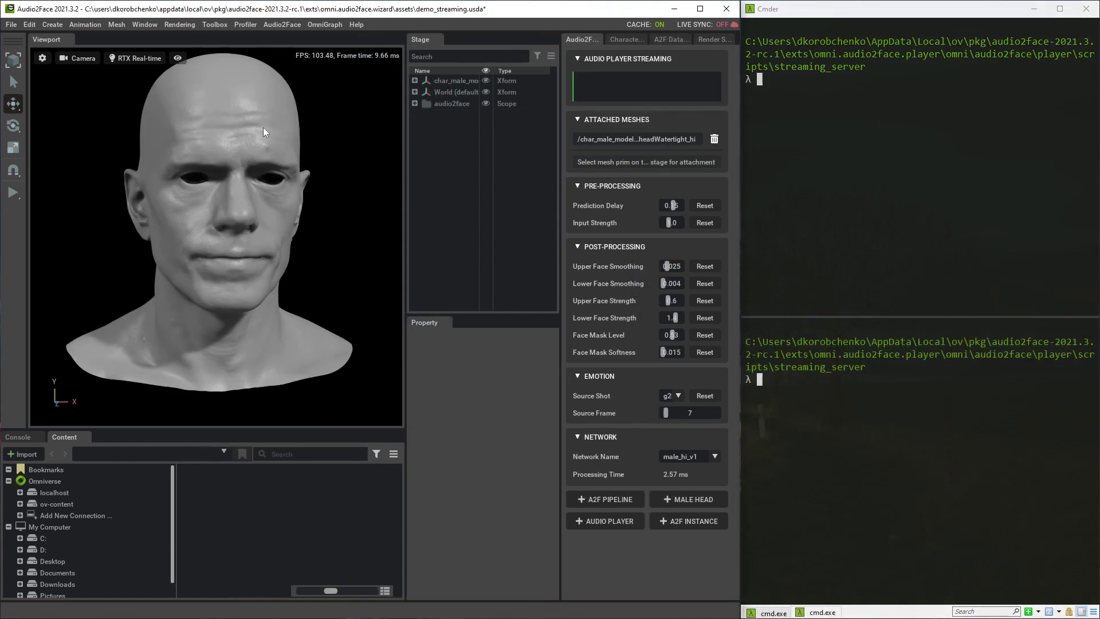
Step: Frame both heads in the viewport and dock the Property and Stage panels
left_click(264, 216)
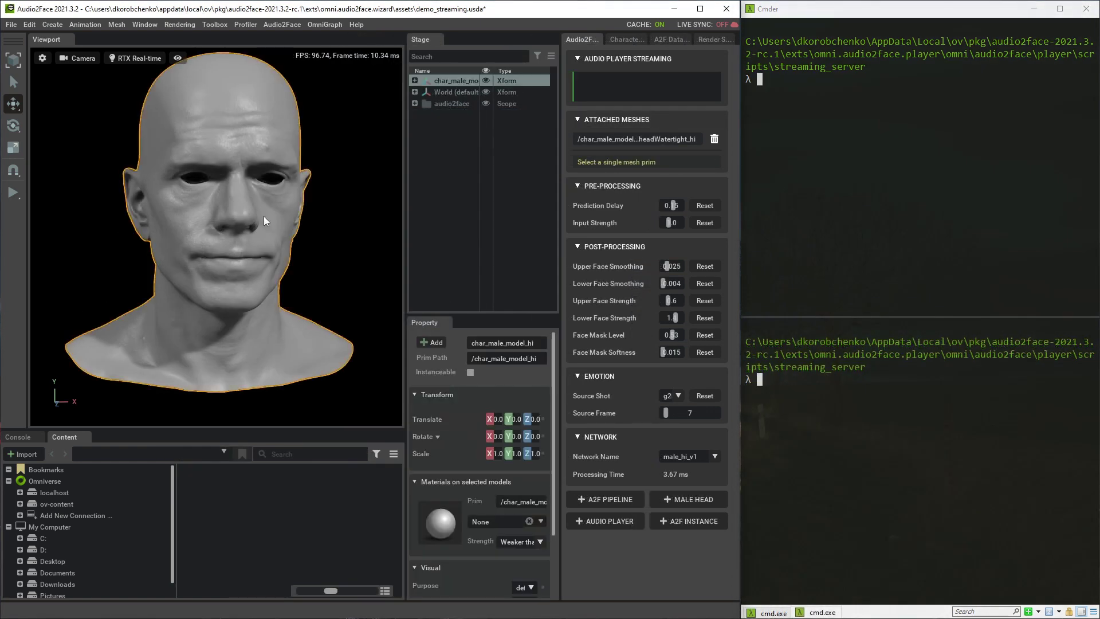
left_click(223, 405)
key("f")
scroll(189, 373, "up", 5)
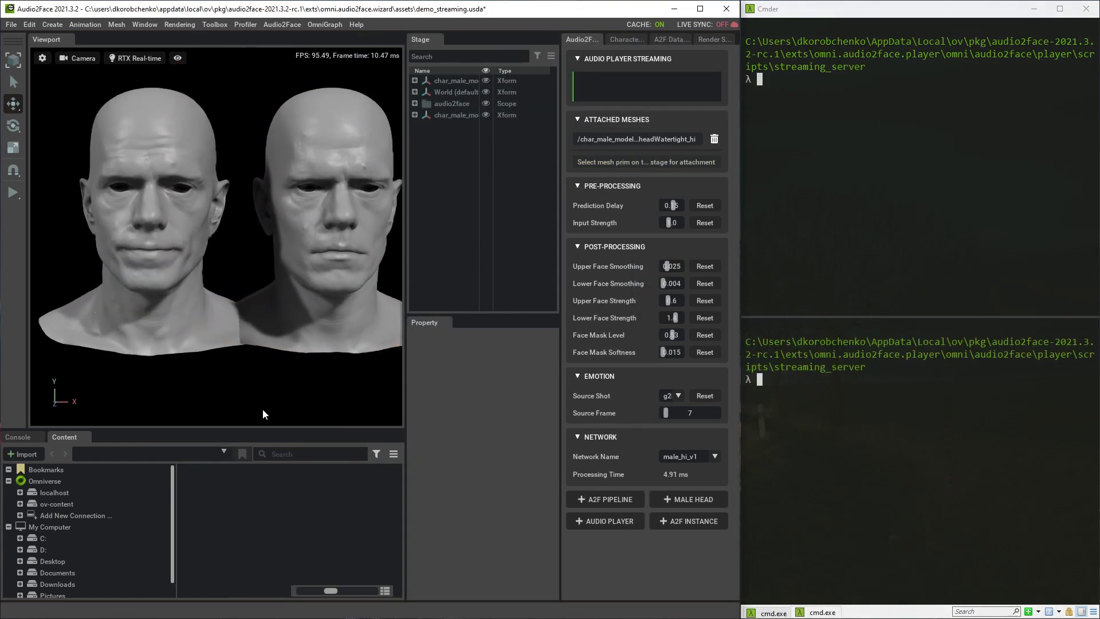
left_click_drag(425, 323, 648, 447)
left_click_drag(420, 39, 545, 458)
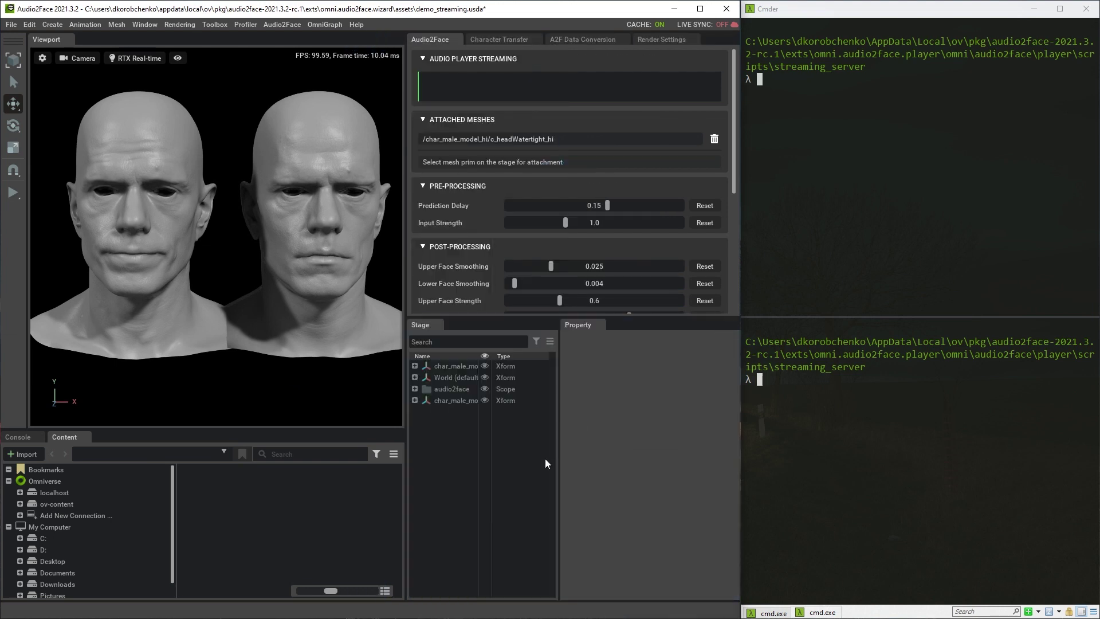
scroll(457, 123, "down", 4)
Step: Add a second A2F instance and attach the right head's mesh to it
left_click(603, 270)
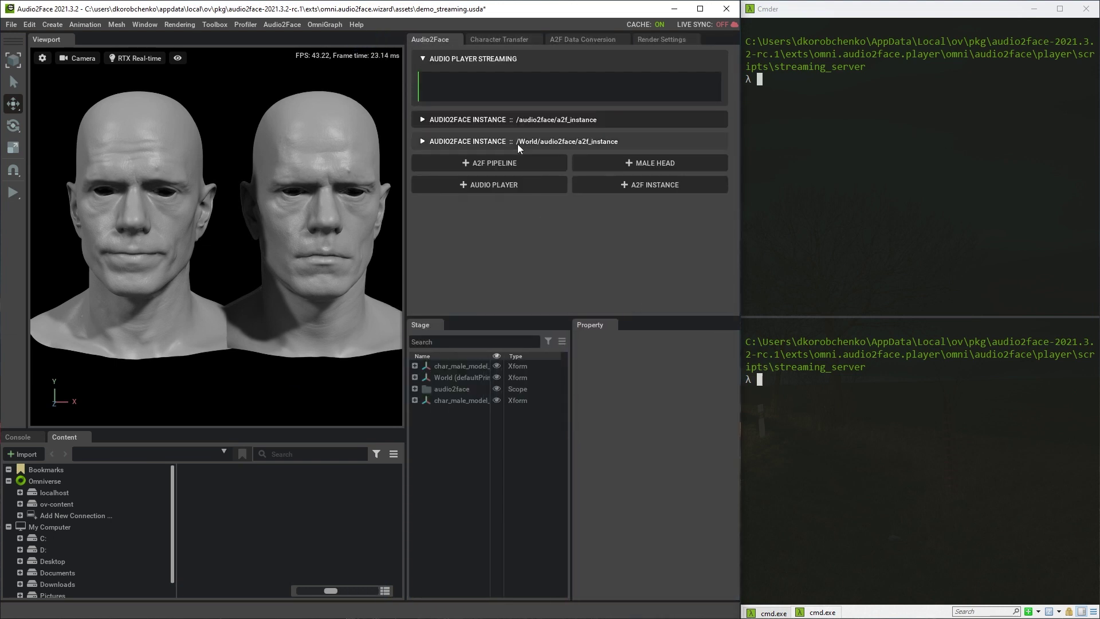
left_click(518, 144)
left_click(330, 141)
left_click(707, 185)
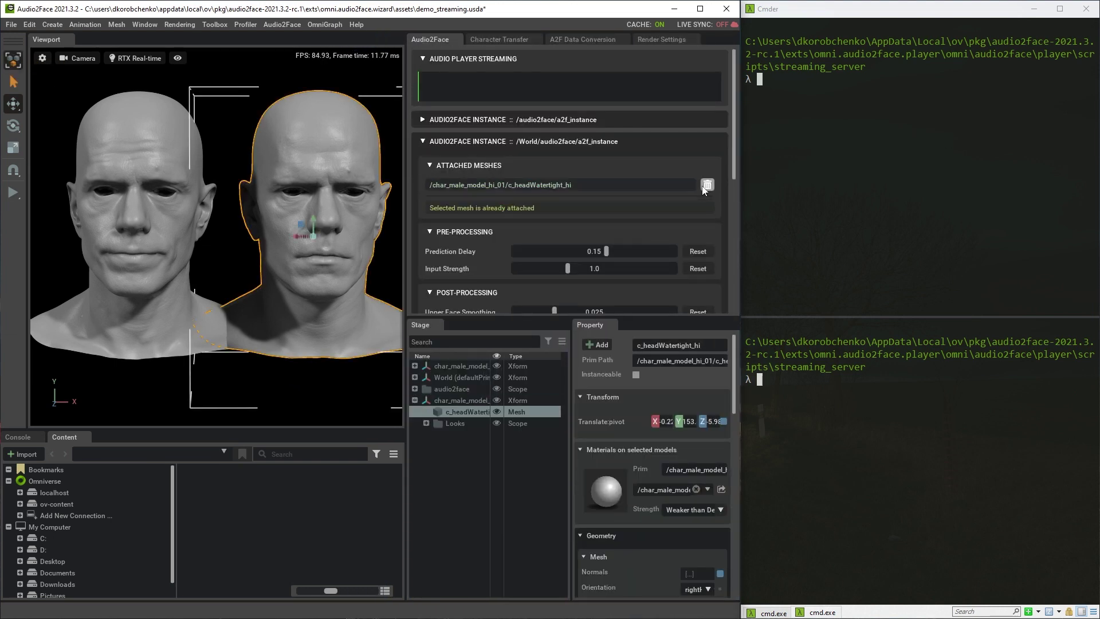
Step: Add an audio_player_streaming node in the OmniGraph editor
left_click(281, 24)
left_click(322, 41)
right_click(184, 261)
mouse_move(247, 278)
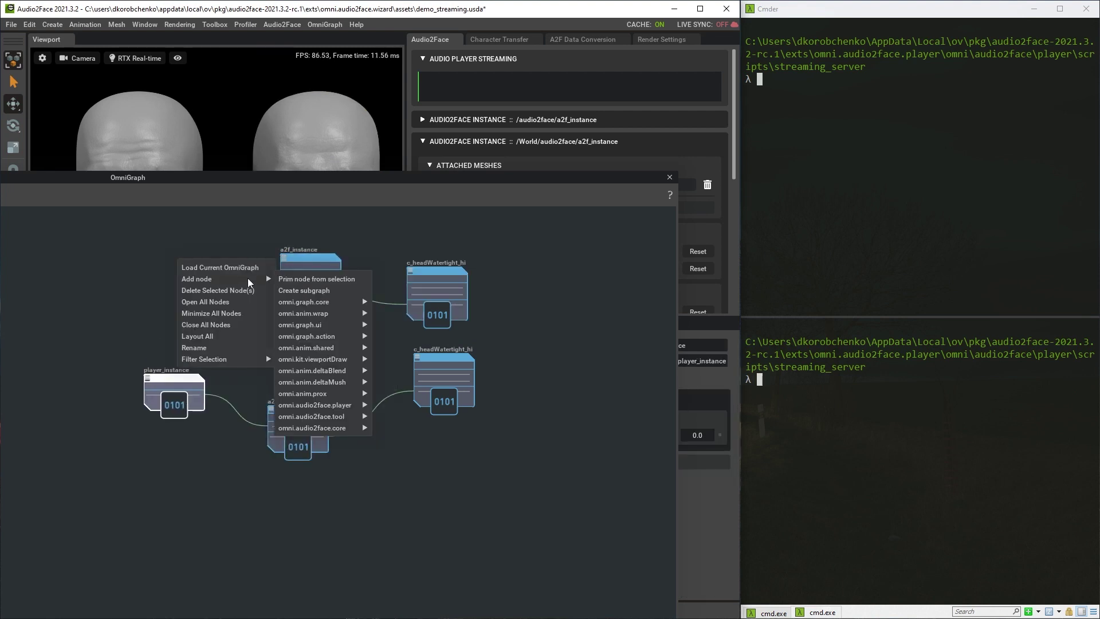
left_click(401, 409)
Step: Lay out all graph nodes, close the OmniGraph editor, and resize the Stage and Audio2Face panels
right_click(323, 340)
left_click(344, 403)
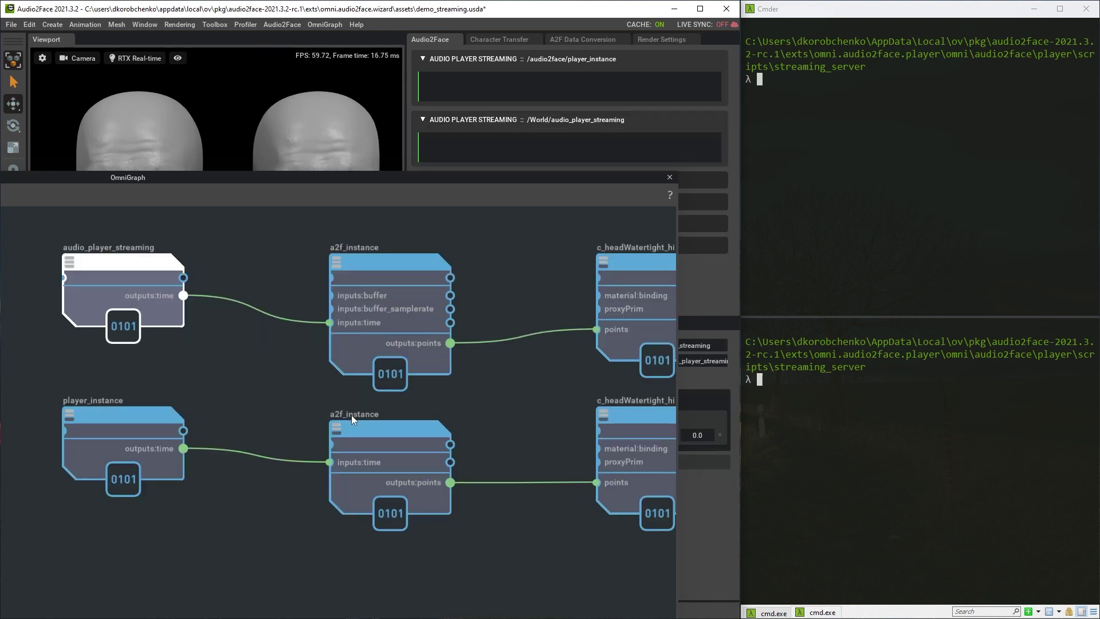
left_click(669, 177)
left_click_drag(550, 316, 533, 286)
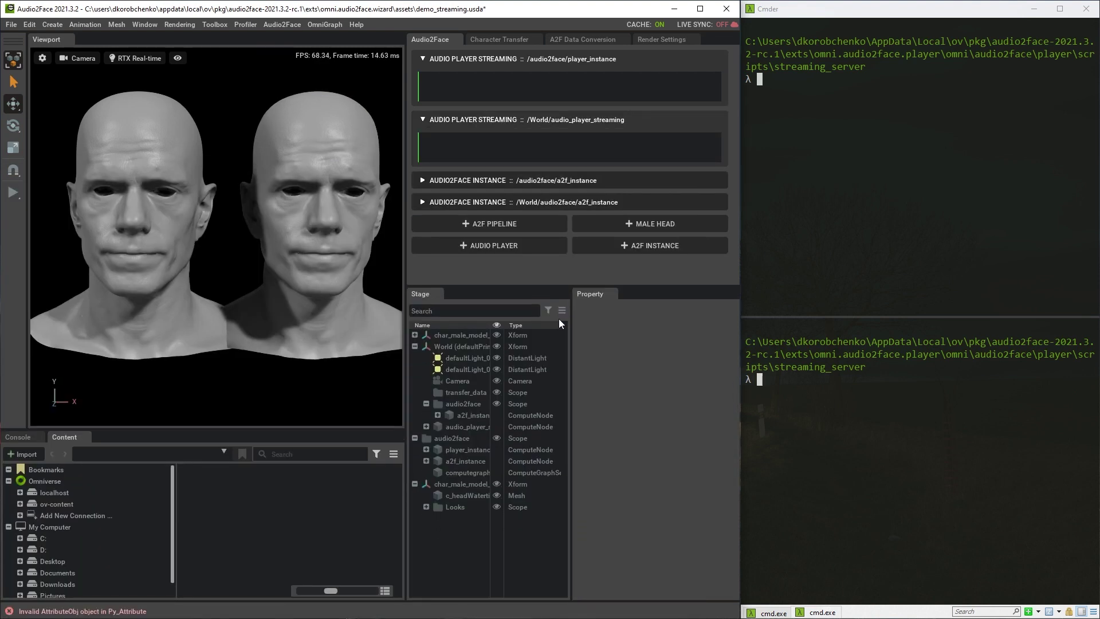
left_click_drag(403, 339, 383, 345)
left_click(791, 205)
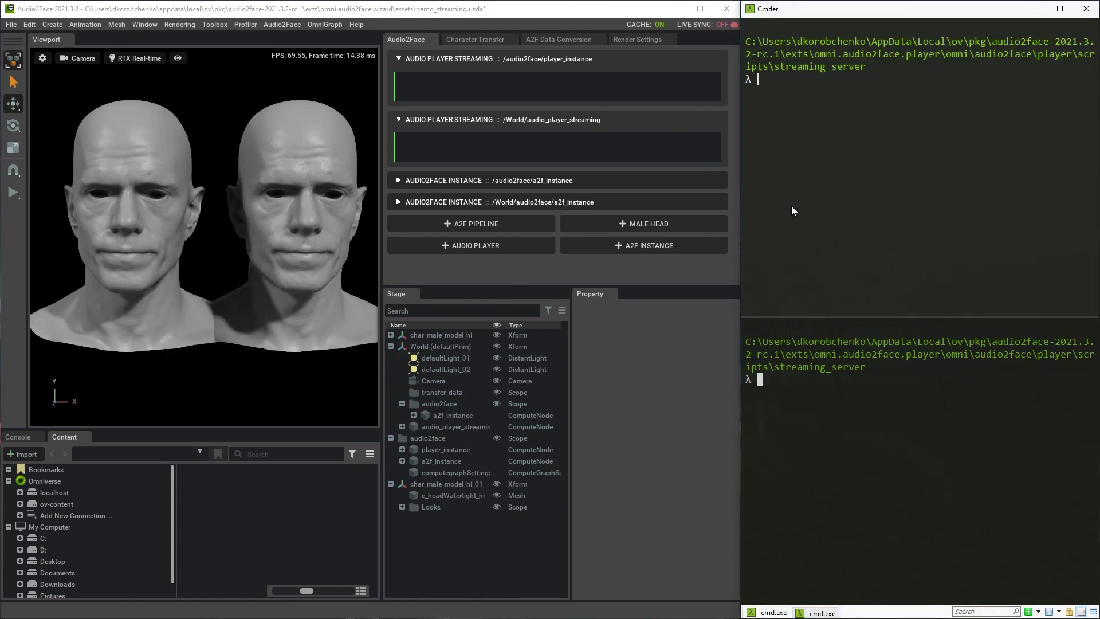
Step: Prepare a lower-pane command streaming voice_male_g8b.wav to /World/audio_player_streaming
type("clear")
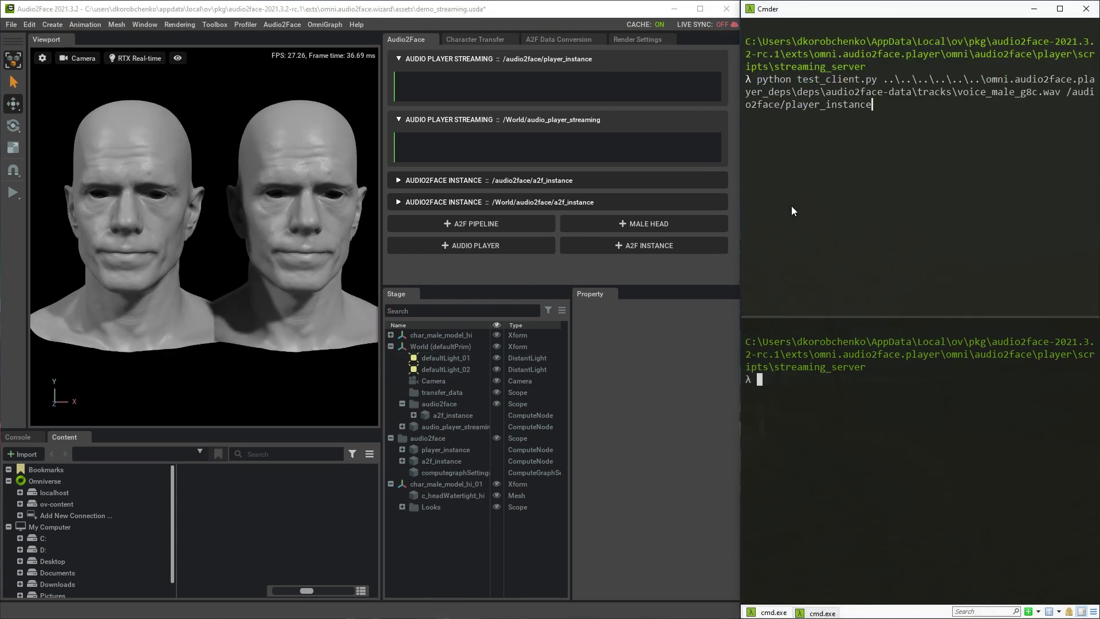
left_click(854, 402)
type("python test_client.py ..\\..\\..\\..\\..\\..\\omni.audio2face.player_deps\\deps\\audio2face-data\\tracks\\voice_male_g8c.wav /audio2face/player_instance")
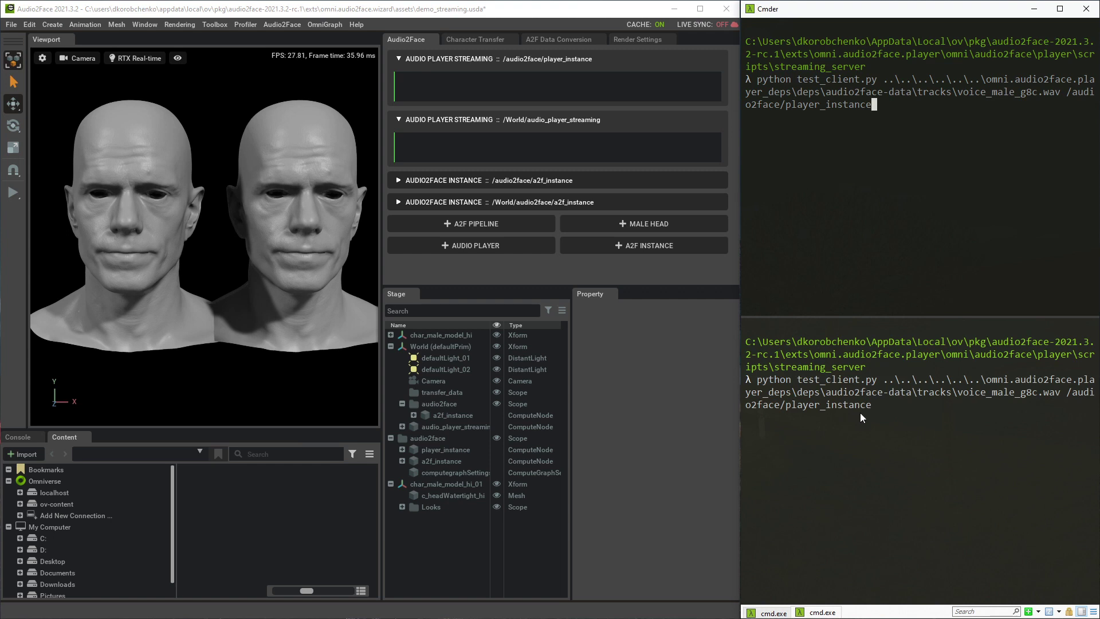
key("BackSpace")
key("BackSpace")
key("BackSpace")
key("BackSpace")
key("BackSpace")
key("BackSpace")
key("BackSpace")
key("BackSpace")
key("BackSpace")
key("BackSpace")
key("BackSpace")
key("BackSpace")
key("BackSpace")
key("BackSpace")
key("BackSpace")
key("BackSpace")
key("BackSpace")
key("BackSpace")
key("BackSpace")
key("BackSpace")
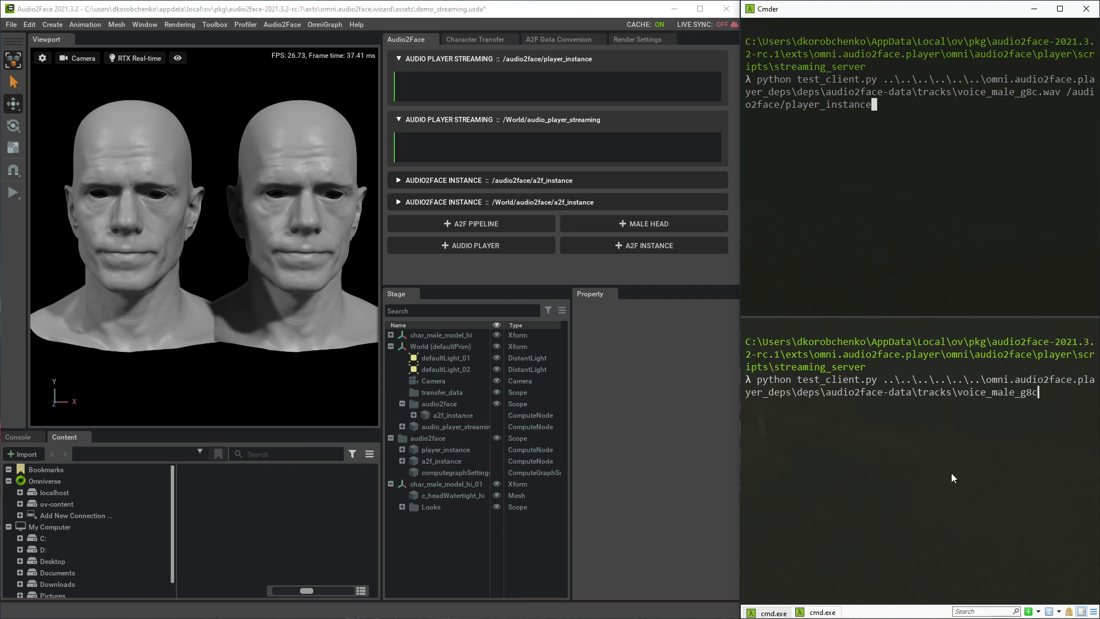
key("BackSpace")
type("b.wav /World/audio_player_streaming")
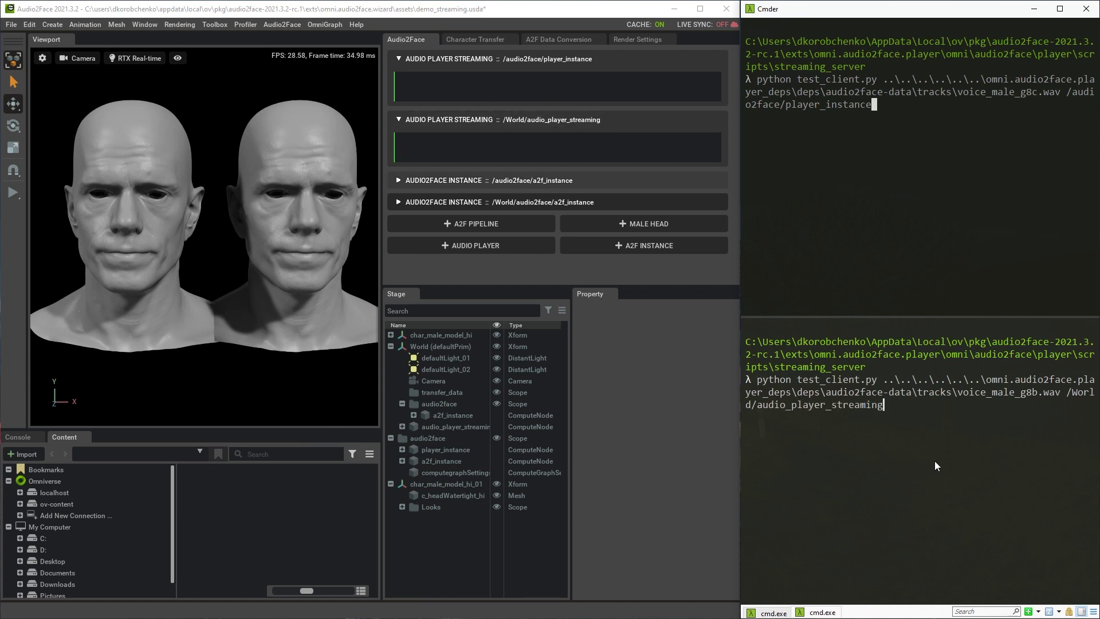
Step: Run the upper-pane g8c stream and the lower-pane g8b stream together
left_click(934, 226)
key("Return")
left_click(962, 429)
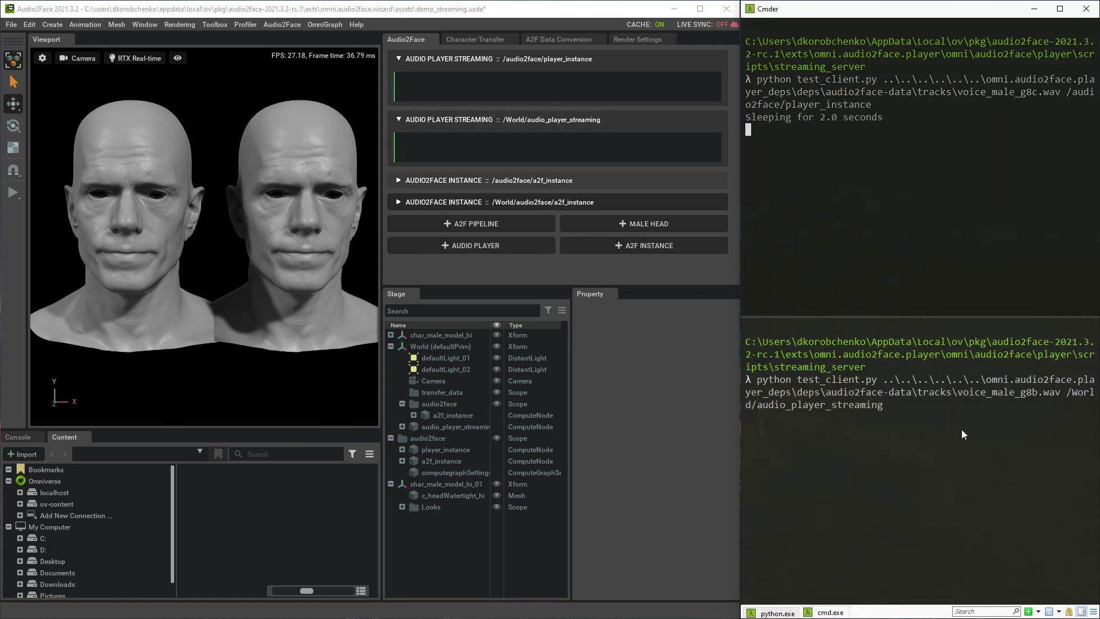
key("Return")
left_click(578, 13)
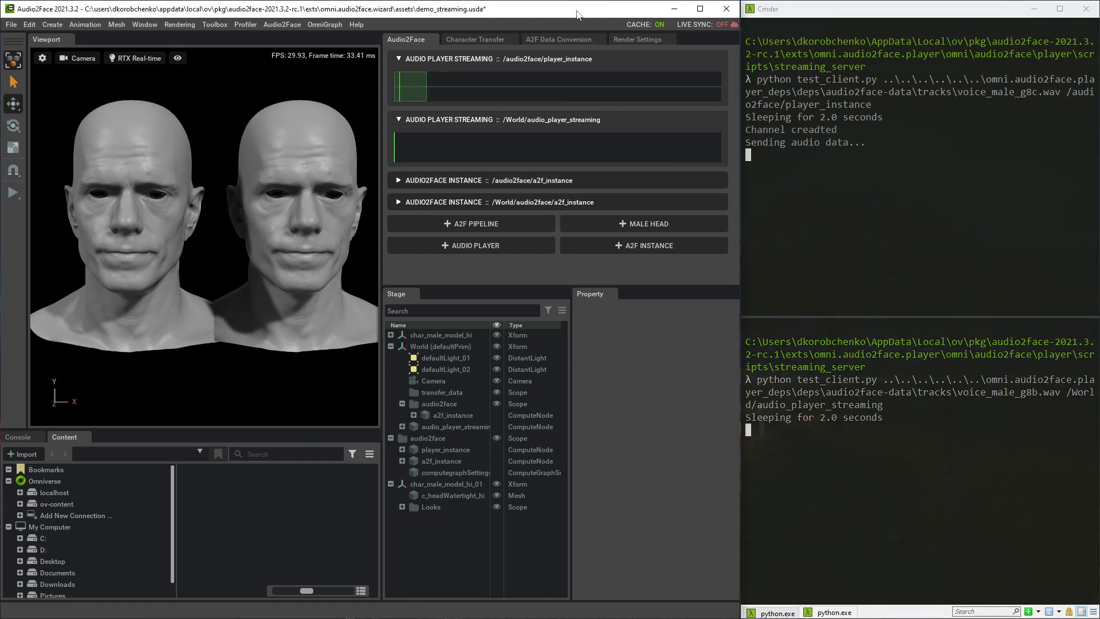